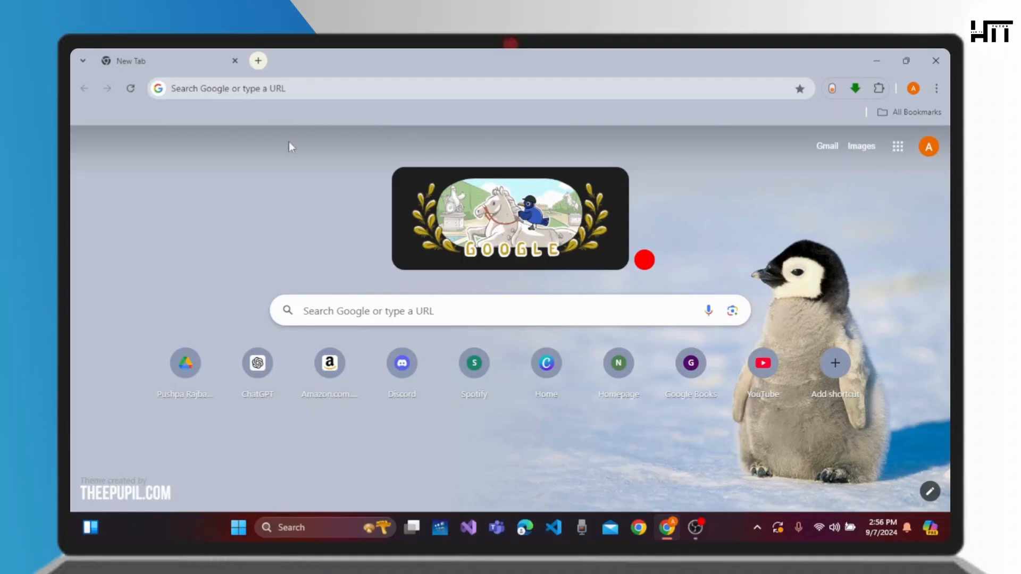
Open canva.com in the browser
left_click(307, 89)
type("canva.com")
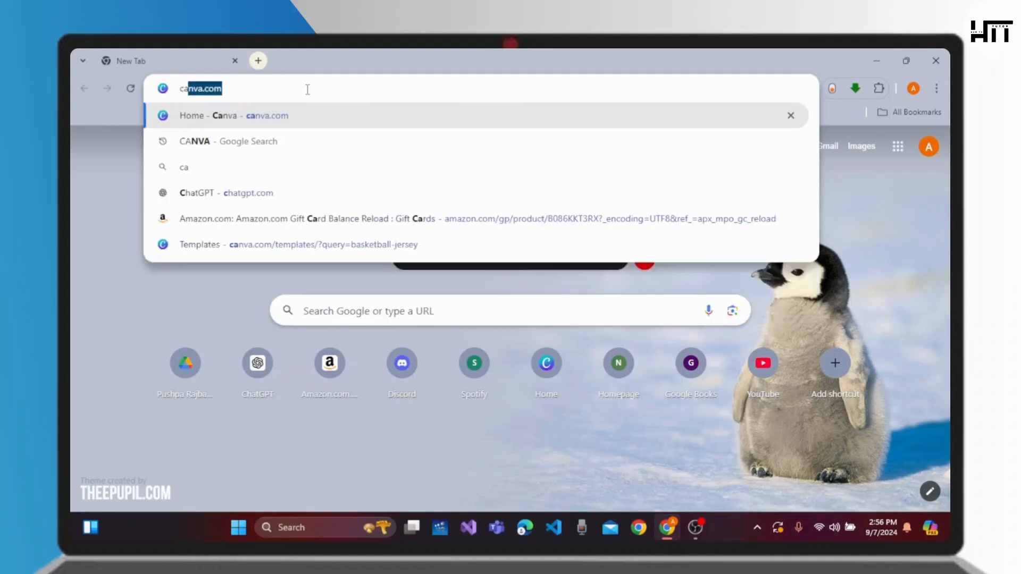
key("Return")
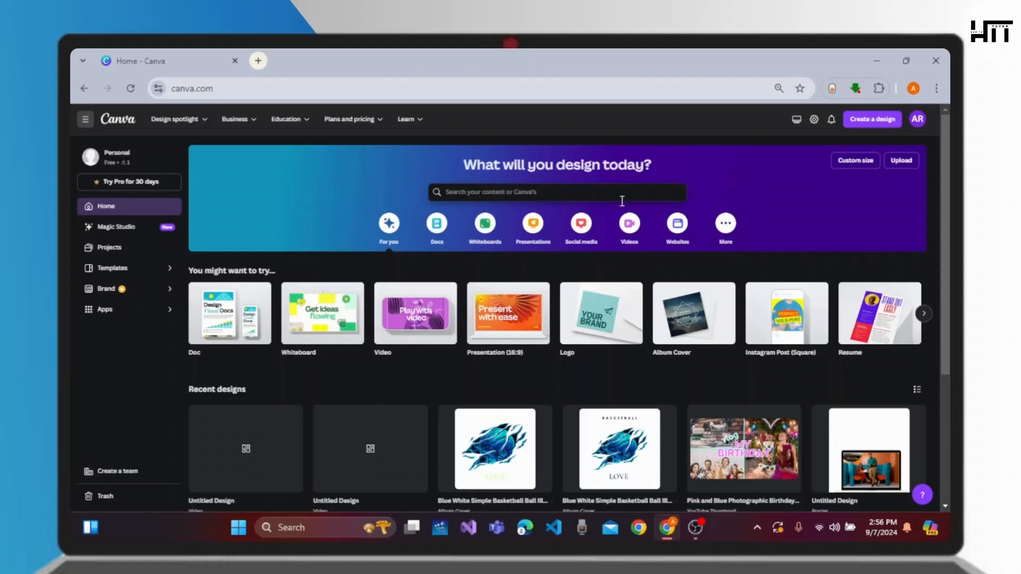
Create a blank 1920 × 1080 px video design from the Videos category
left_click(637, 237)
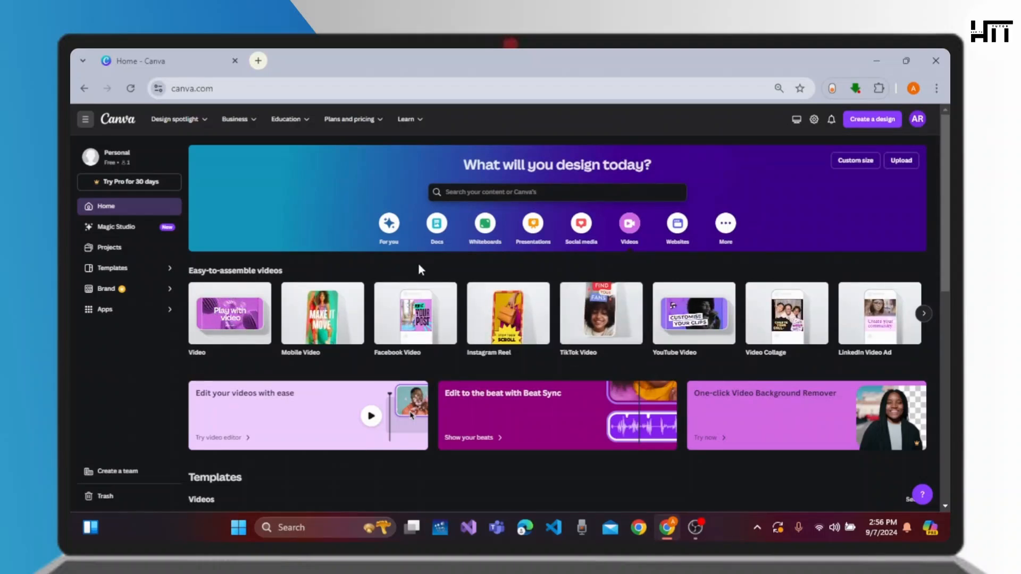
mouse_move(228, 318)
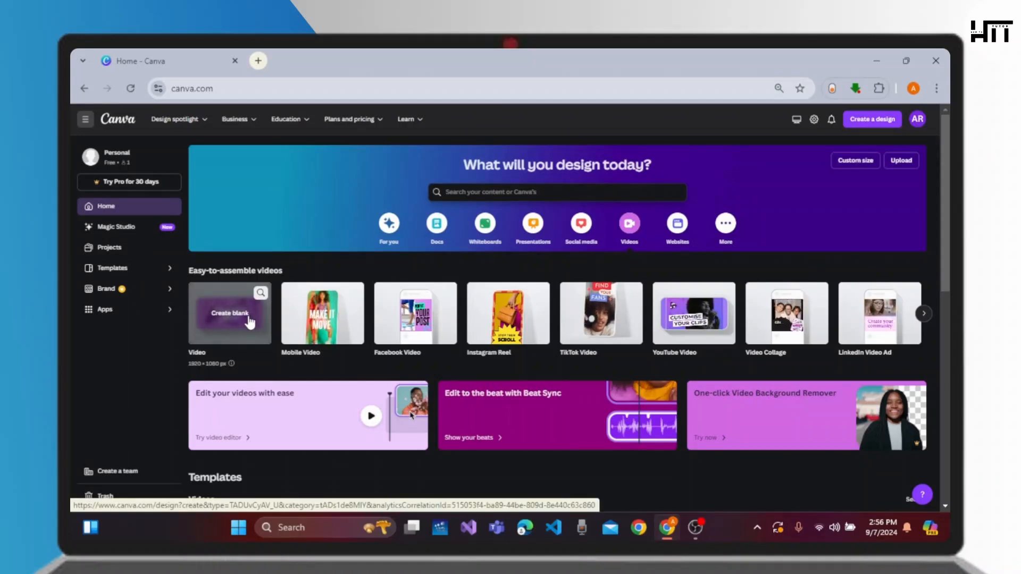
left_click(248, 316)
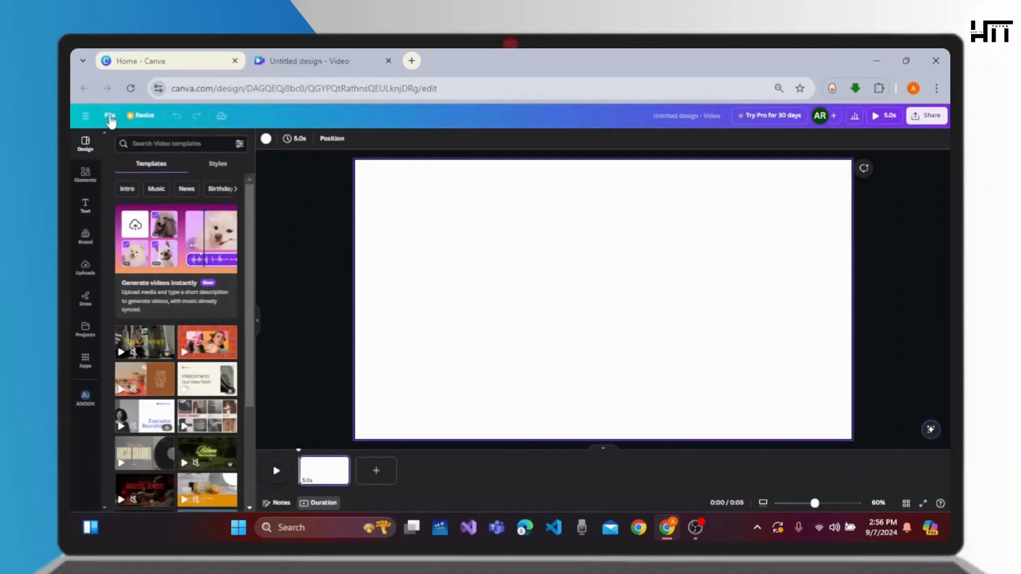
Search elements for ocean and add a coral reef video clip from the Videos results
left_click(86, 186)
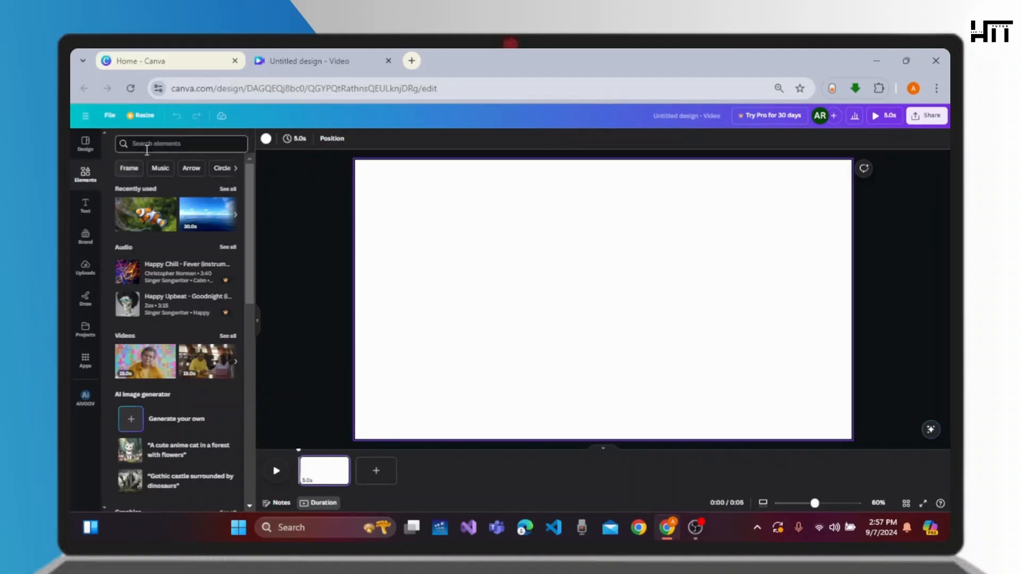
left_click(166, 147)
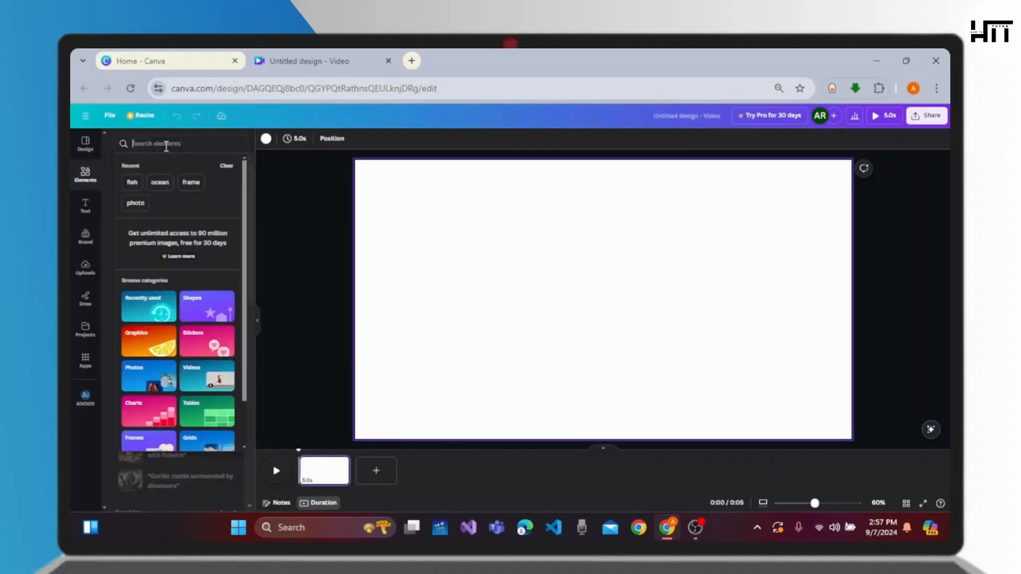
left_click(160, 182)
left_click(209, 167)
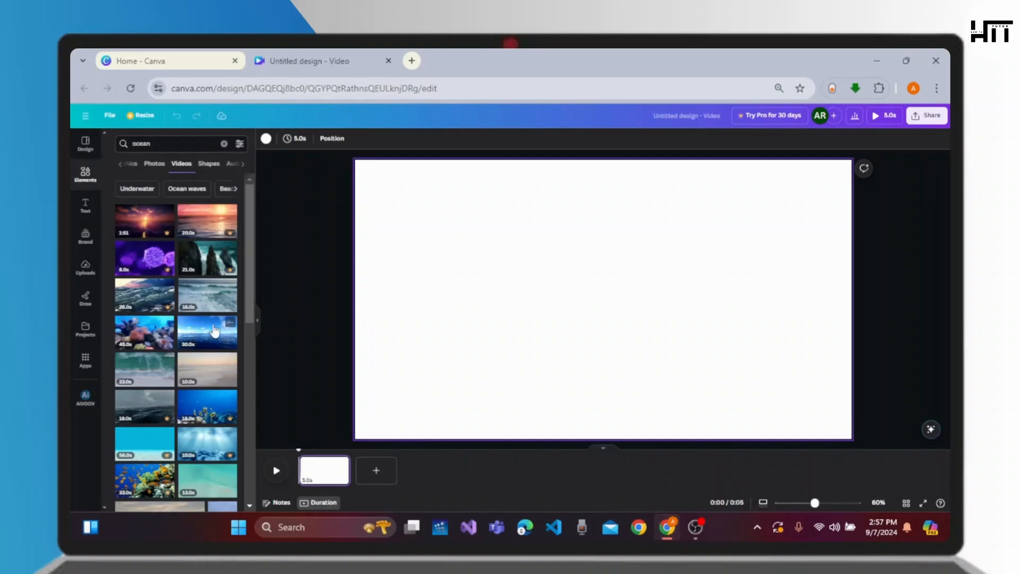
left_click(144, 333)
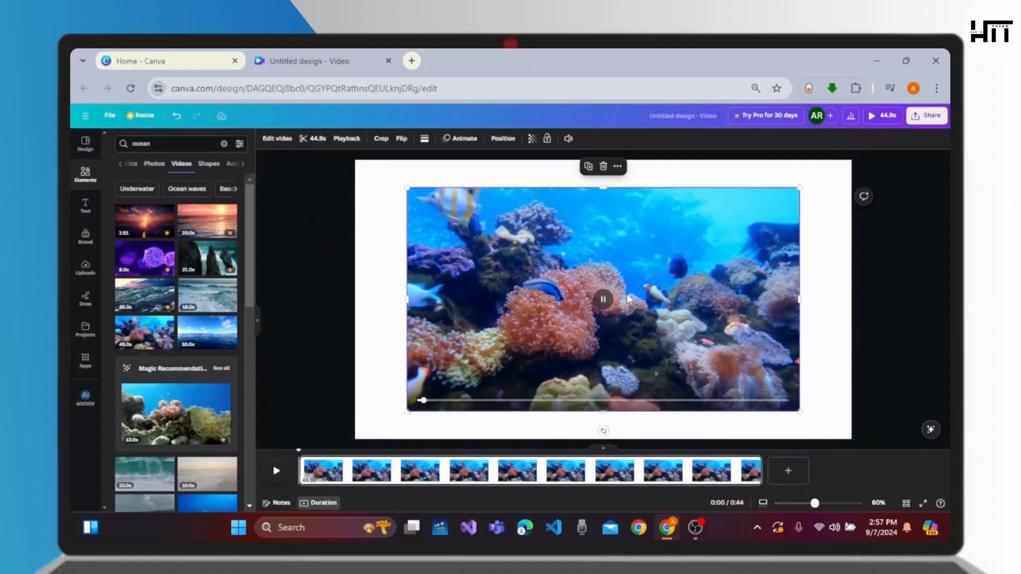
Set the coral reef video as the page background
right_click(627, 294)
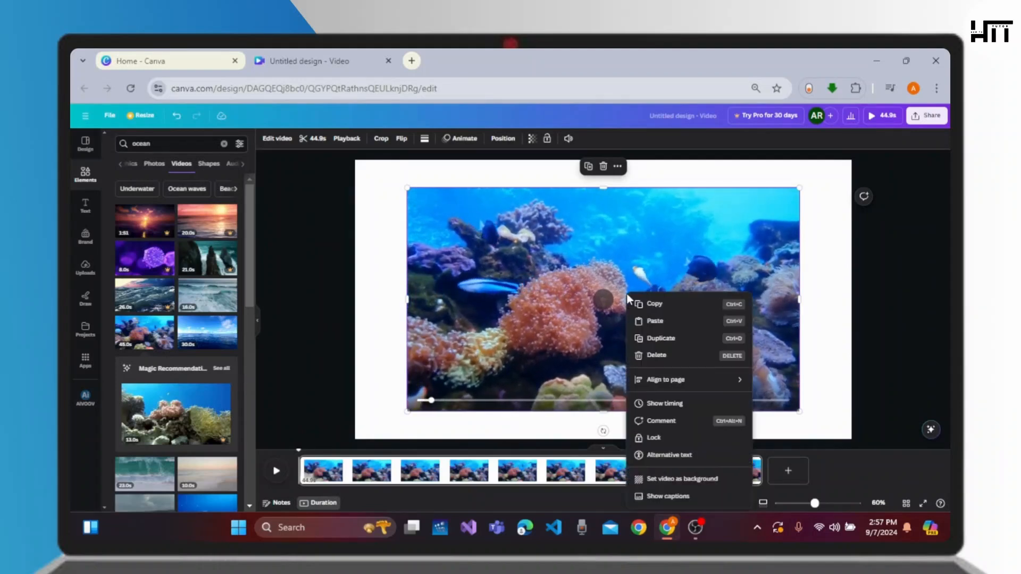
left_click(678, 481)
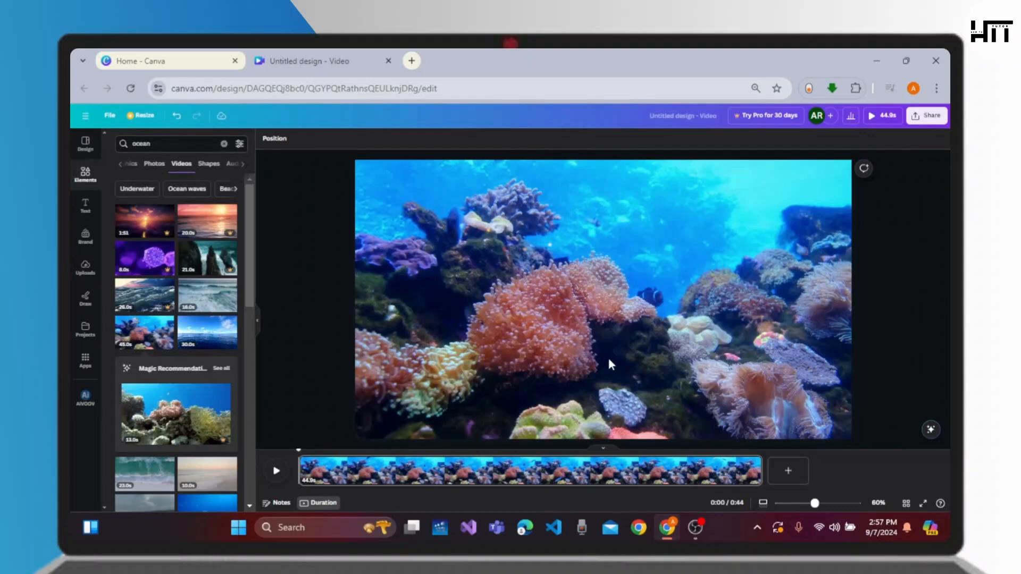
Trim the background video to about 6.4 seconds and play the preview
left_click(322, 504)
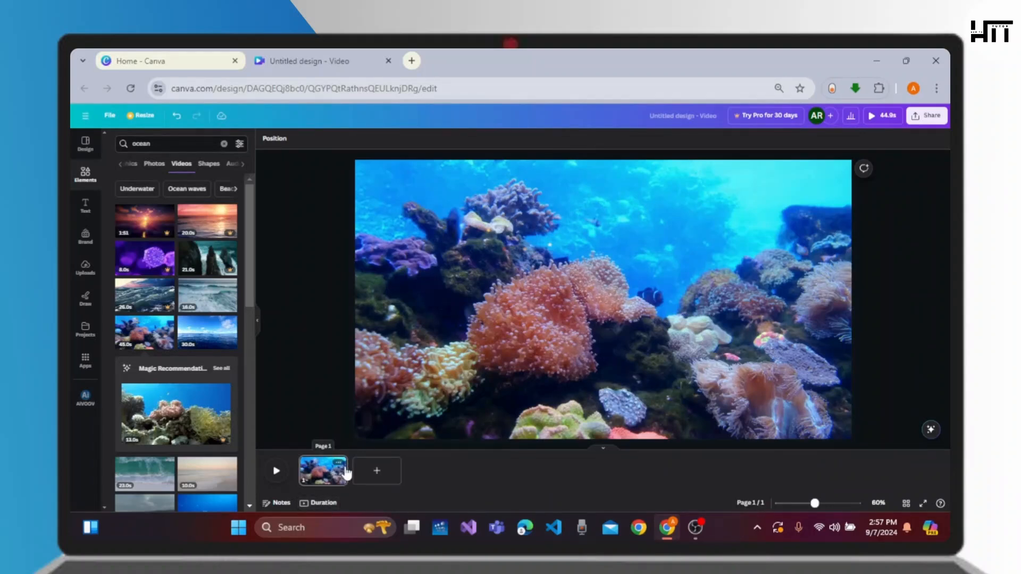
left_click(322, 481)
left_click(319, 503)
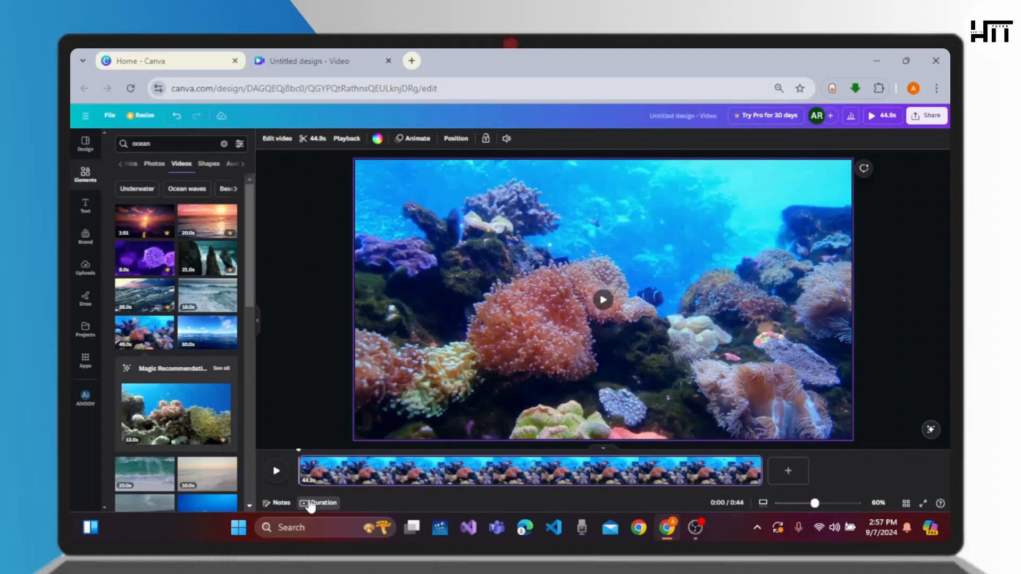
left_click_drag(761, 465, 365, 471)
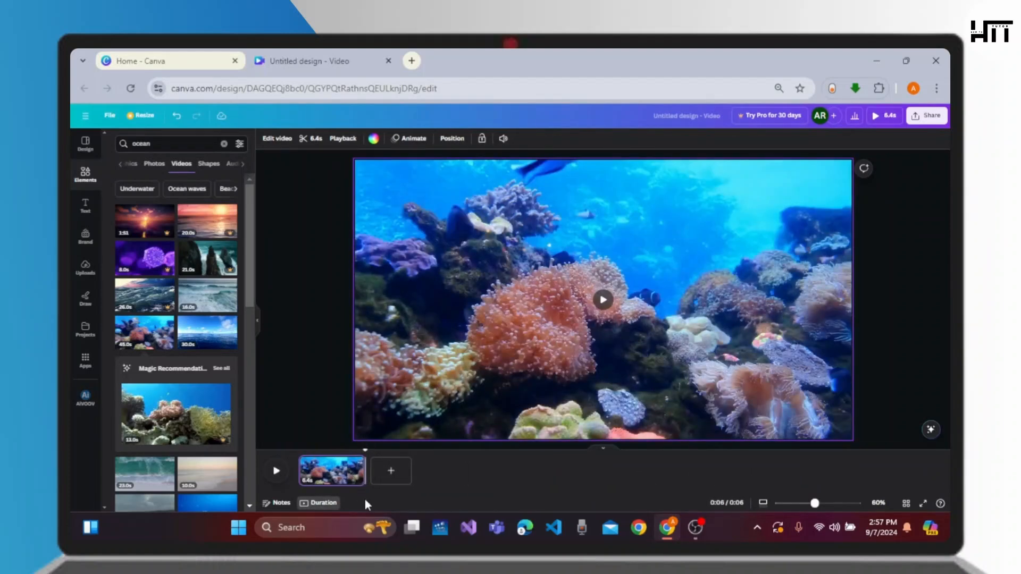
left_click(273, 470)
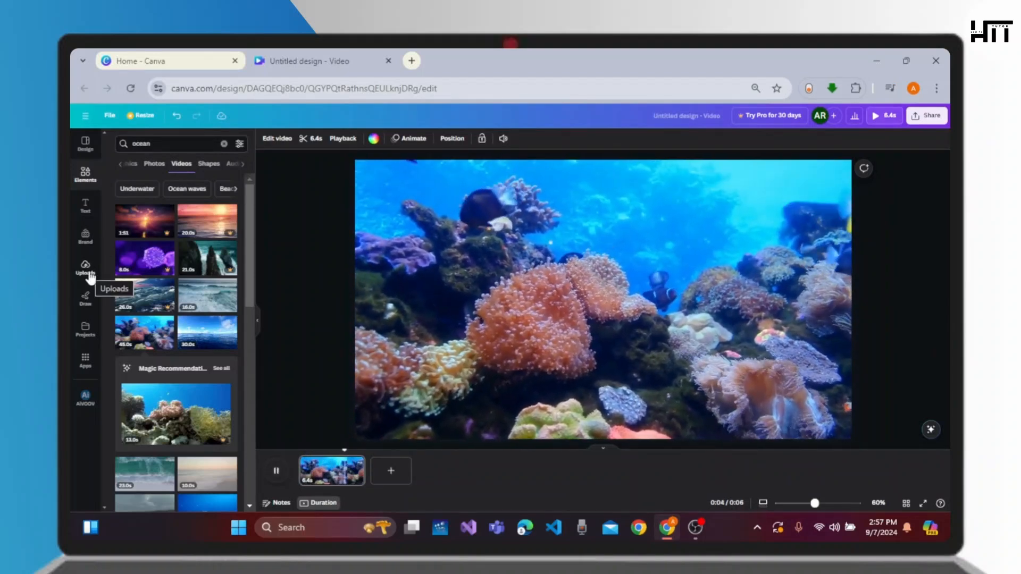
Search elements for person
left_click(90, 275)
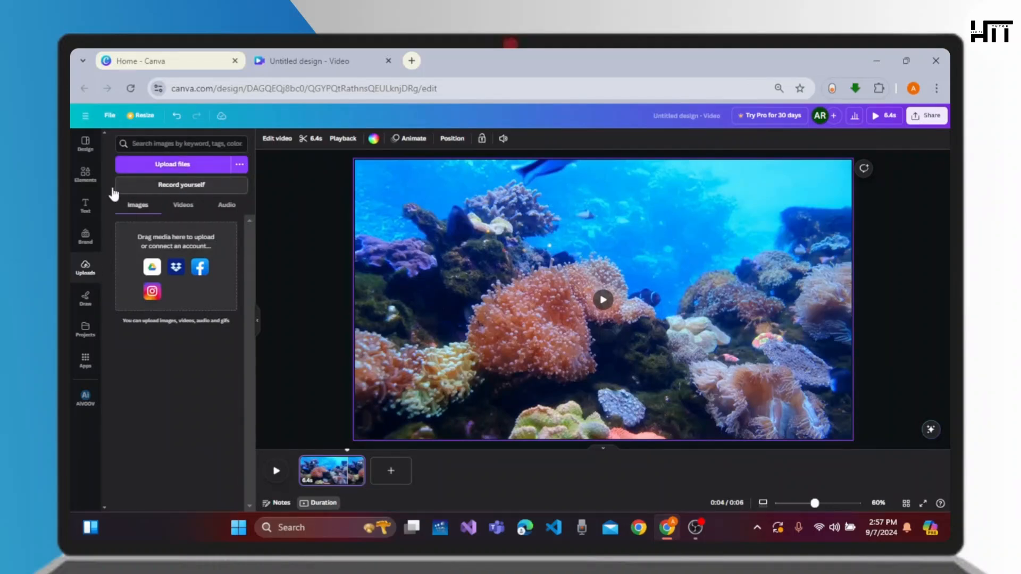
left_click(86, 175)
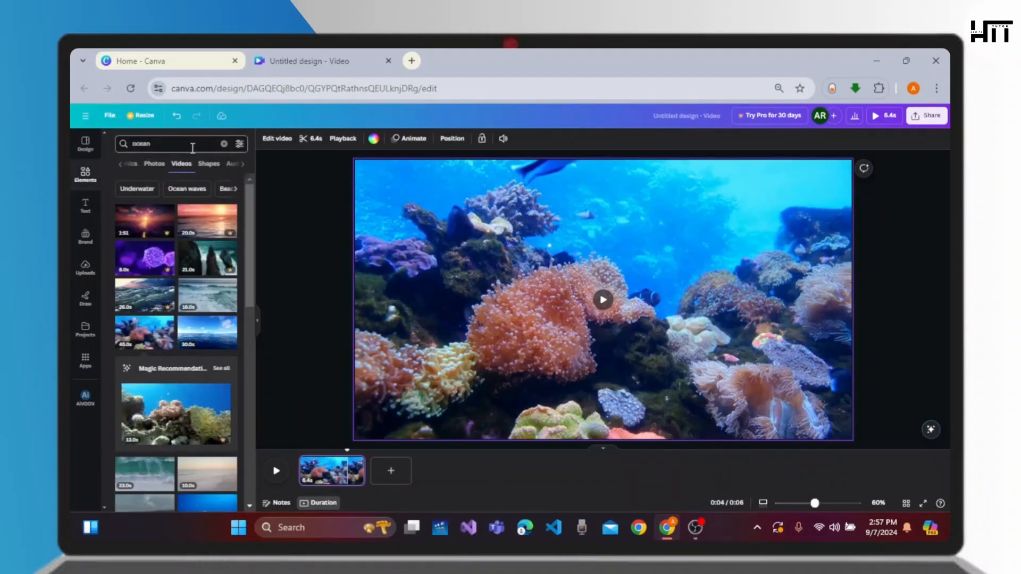
double_click(153, 148)
key("BackSpace")
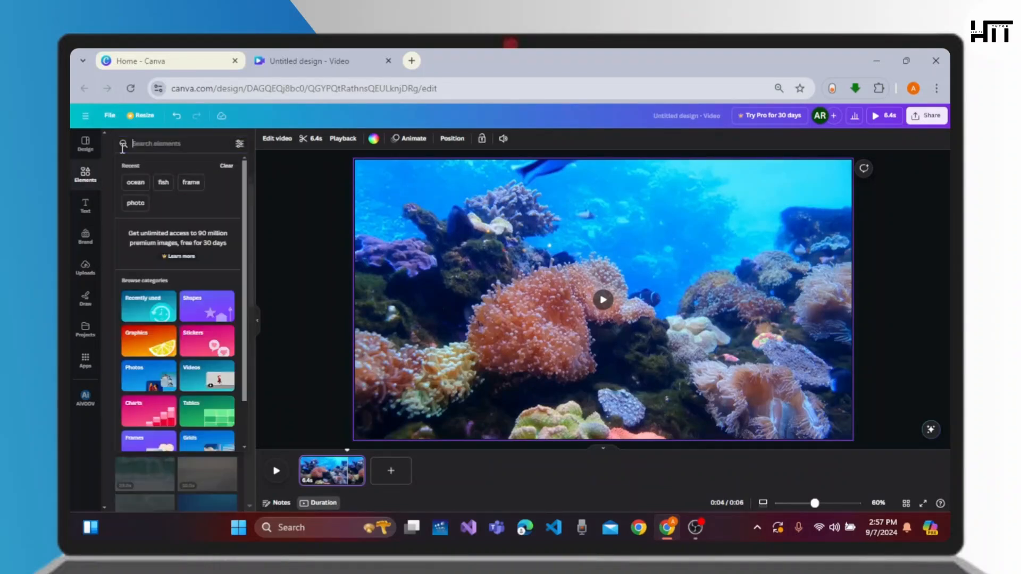
type("person")
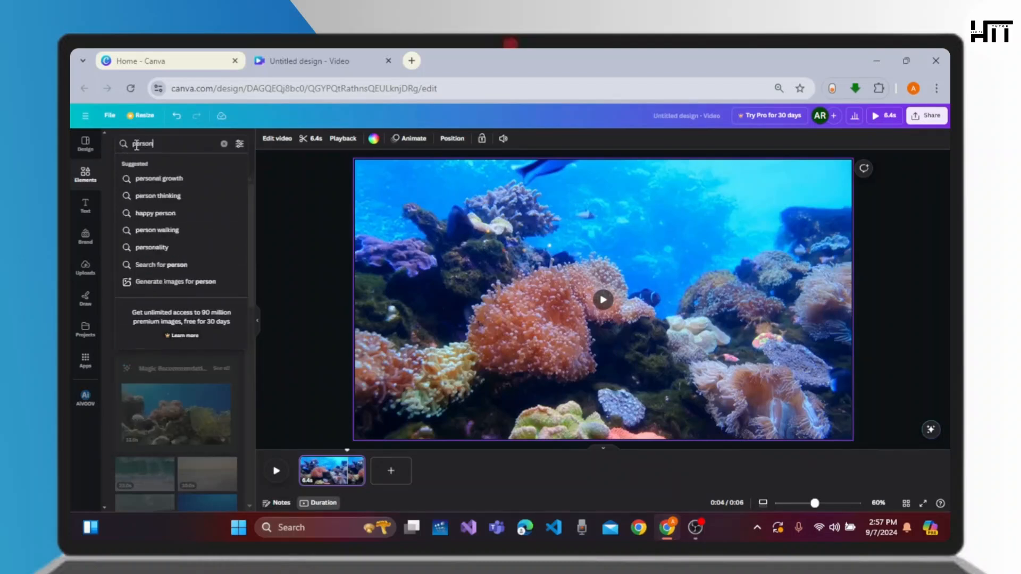
key("Return")
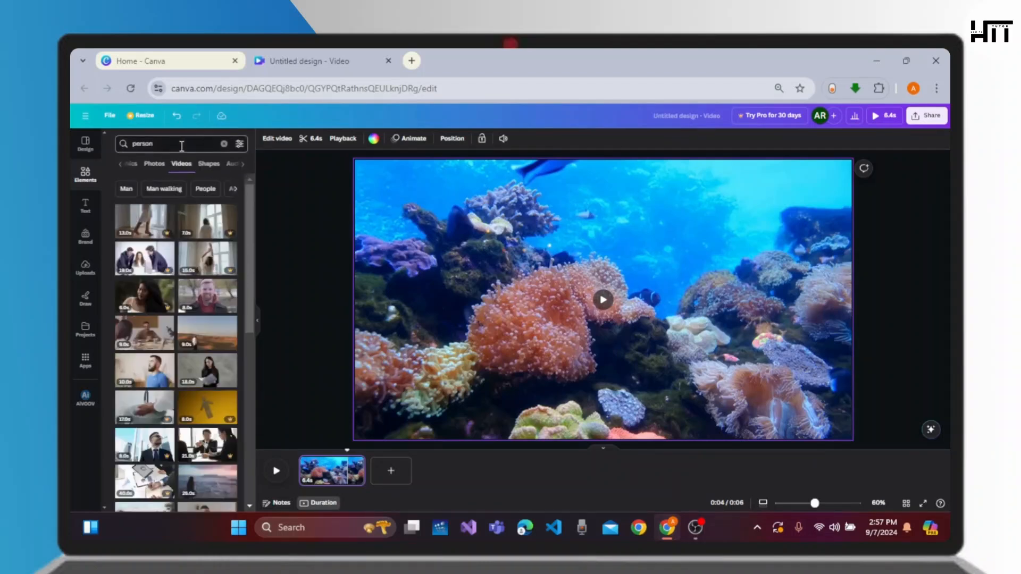
Browse the person photos and add the green-haired woman's photo to the canvas
left_click(154, 165)
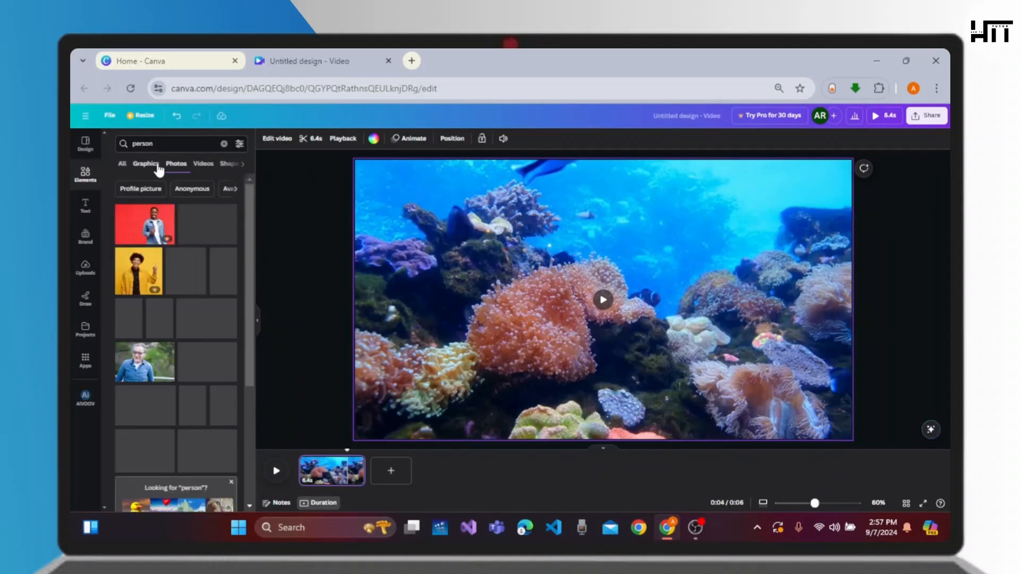
scroll(205, 354, "down", 2)
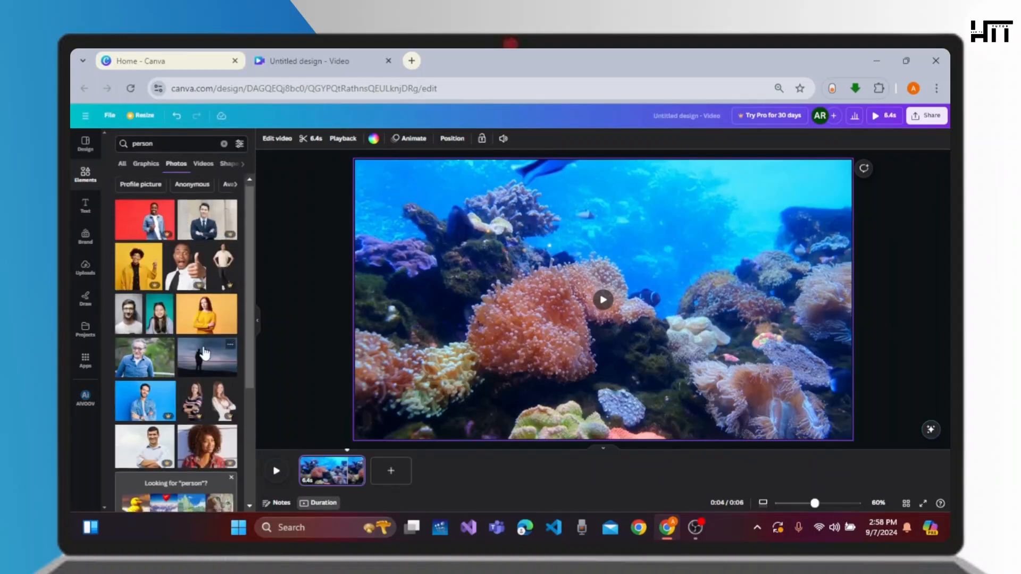
scroll(205, 353, "down", 5)
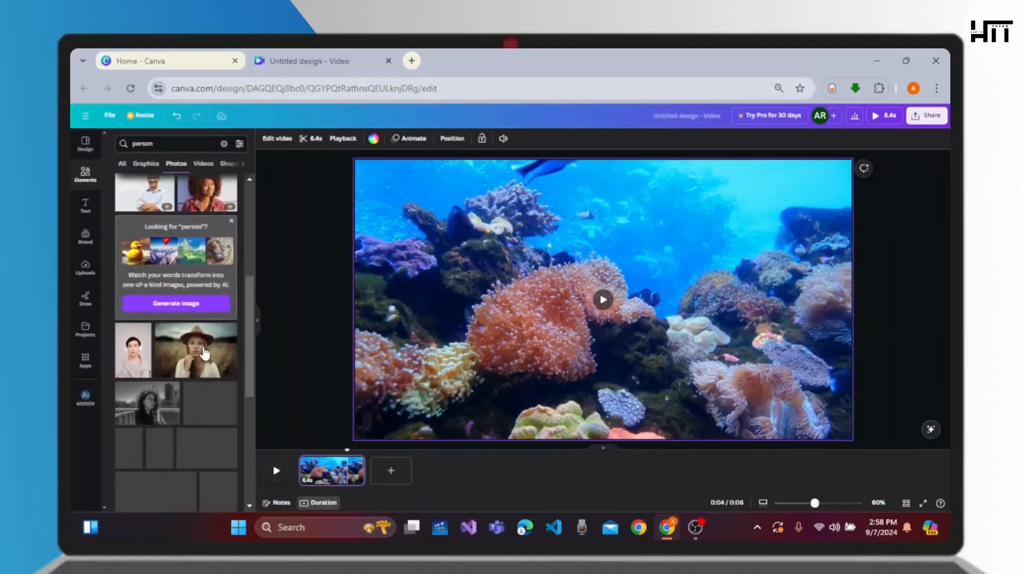
scroll(204, 353, "down", 5)
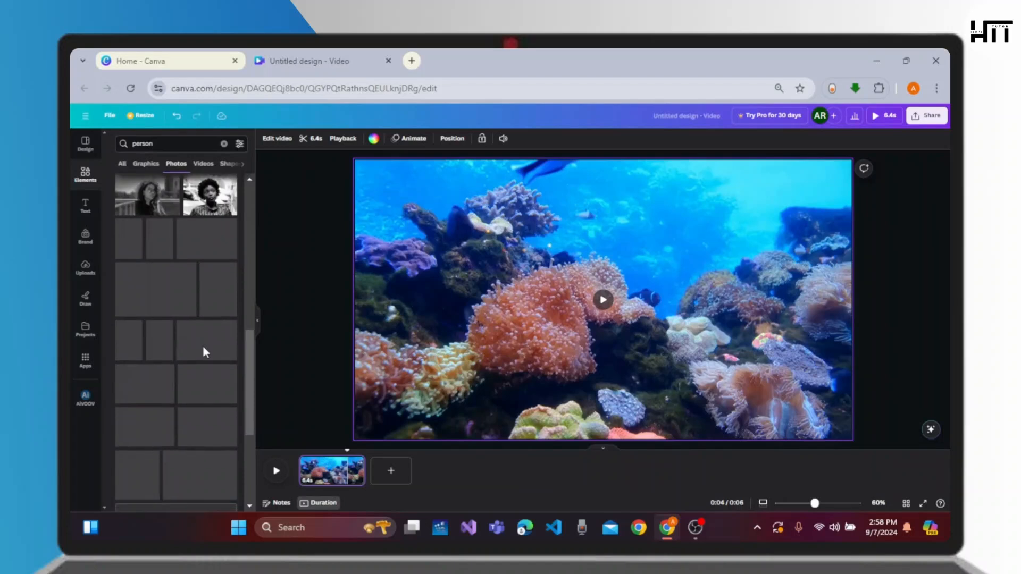
scroll(204, 347, "up", 3)
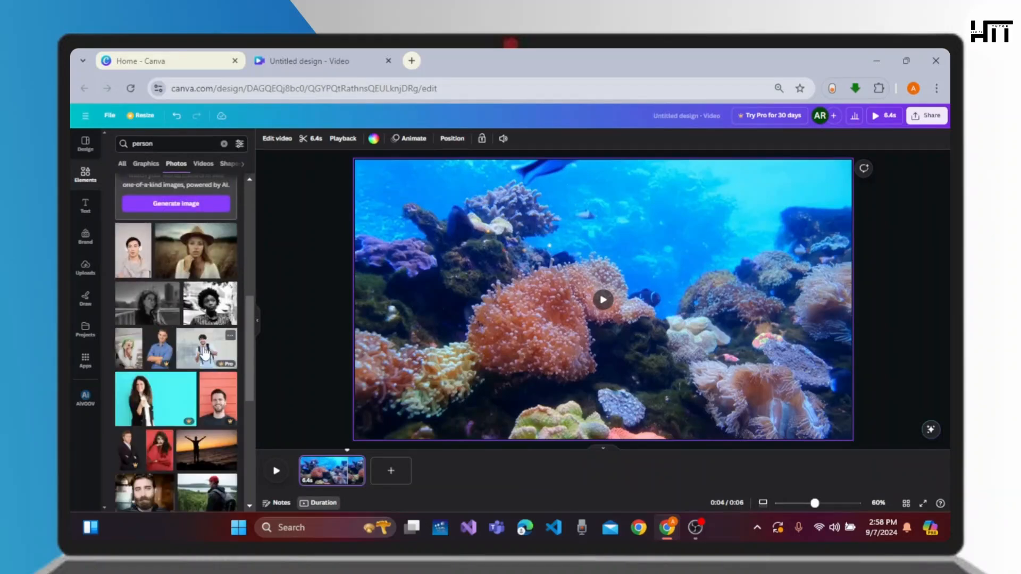
left_click(133, 367)
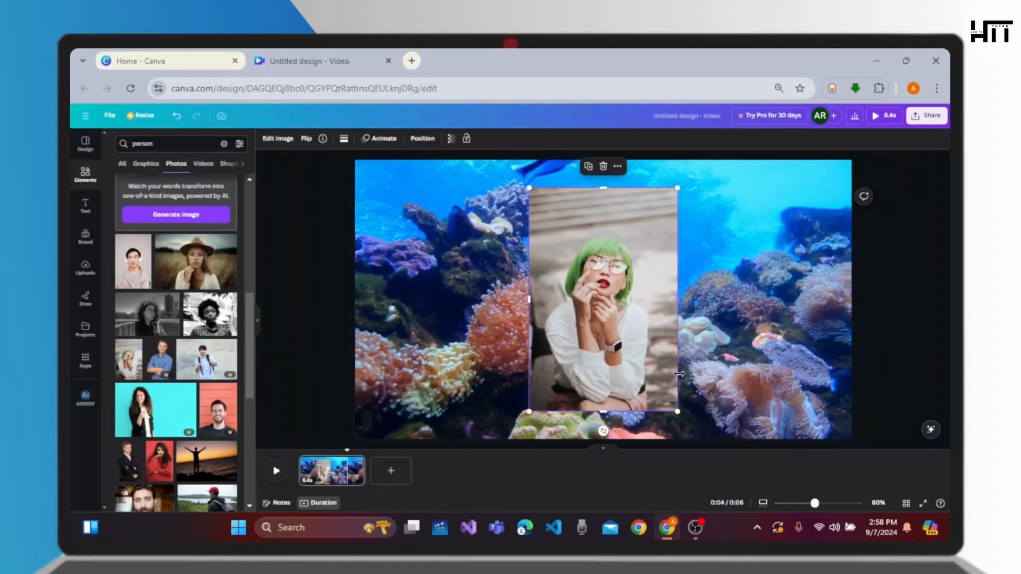
Resize the photo to about 352 × 345 px and apply the Rise photo animation
left_click_drag(677, 412, 664, 282)
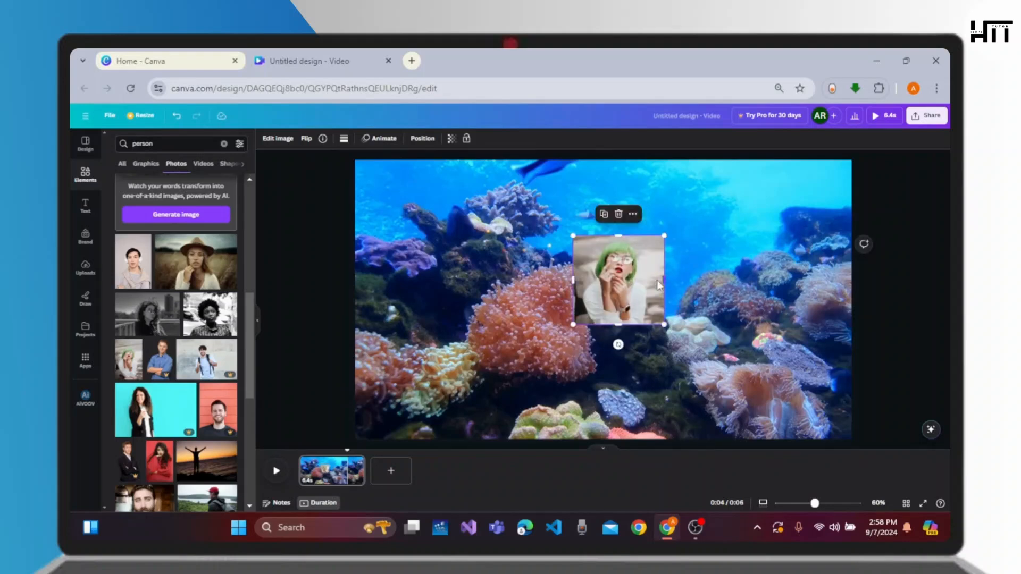
left_click(385, 141)
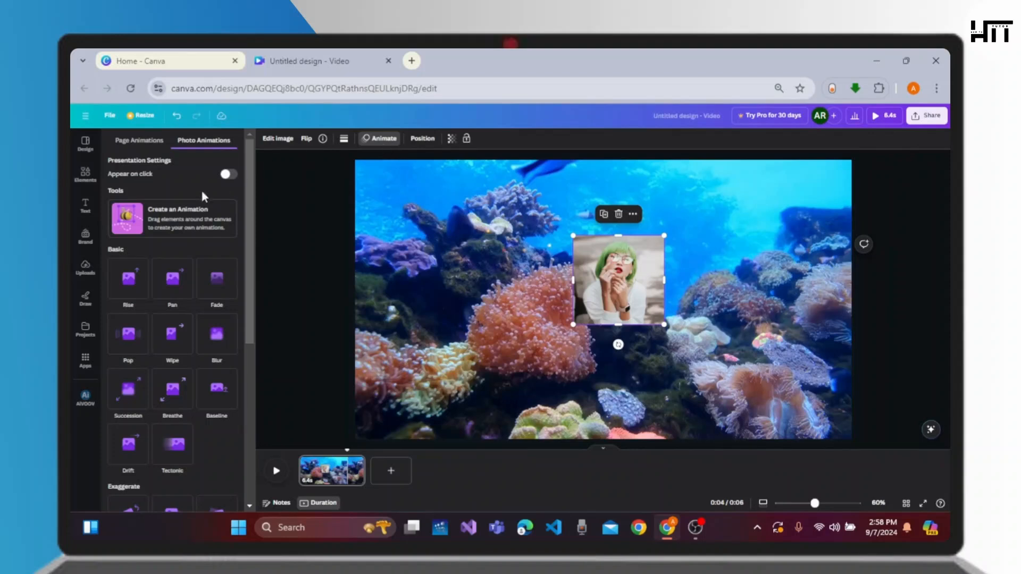
left_click(173, 278)
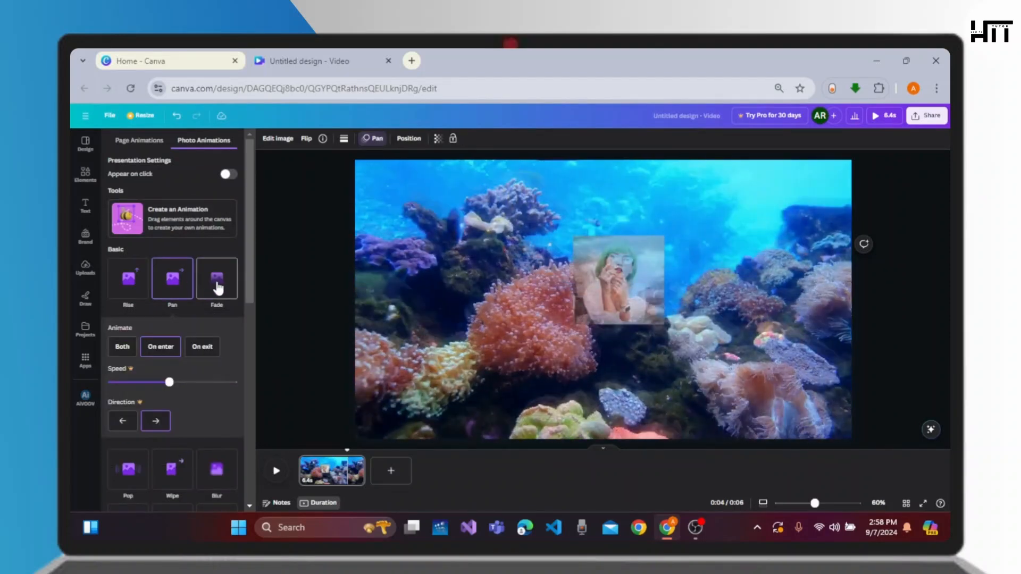
left_click(128, 279)
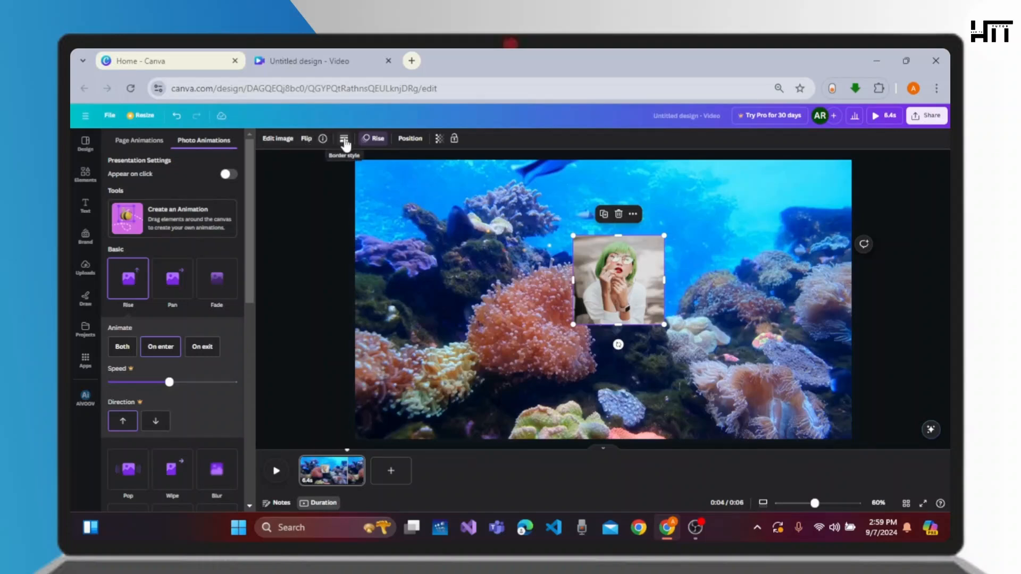
Use page alignment to center the photo horizontally and vertically on the page
left_click(411, 139)
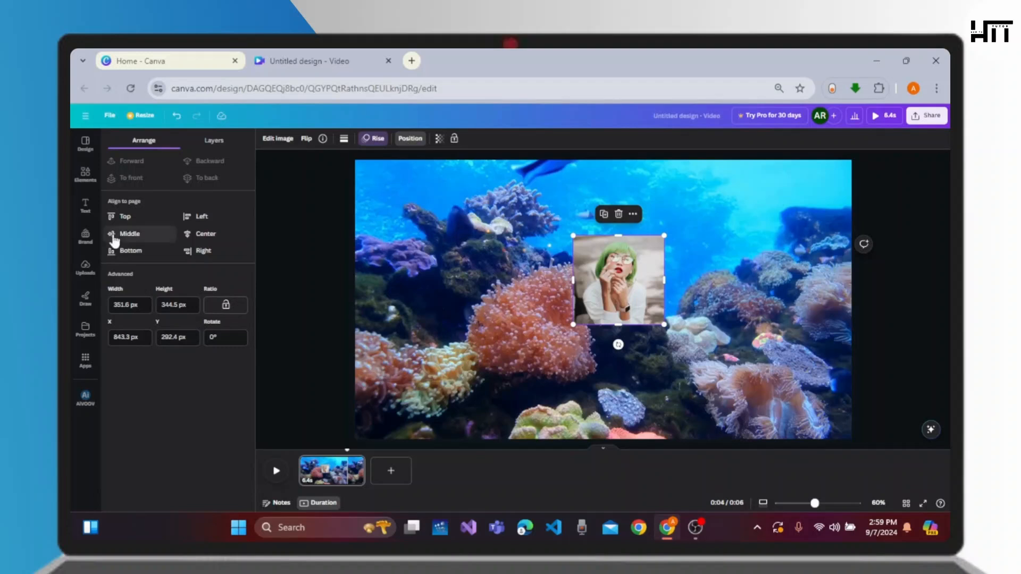
left_click(123, 216)
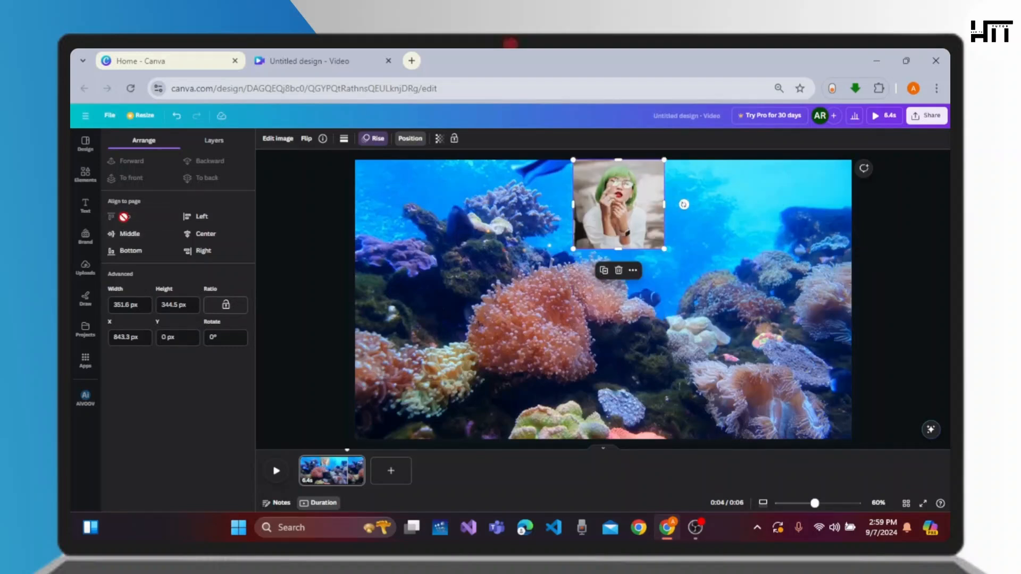
left_click(194, 217)
left_click(132, 234)
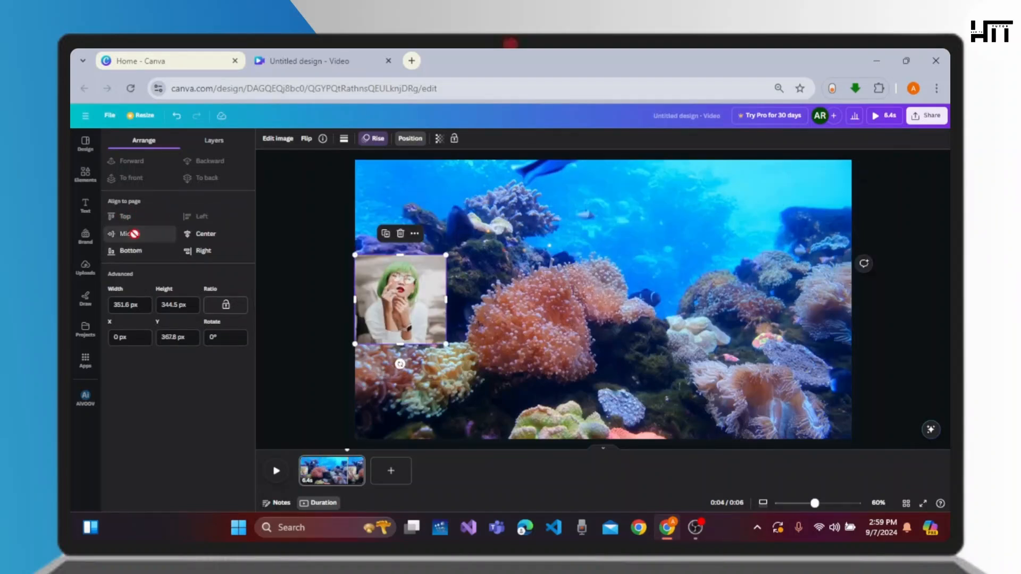
left_click(202, 234)
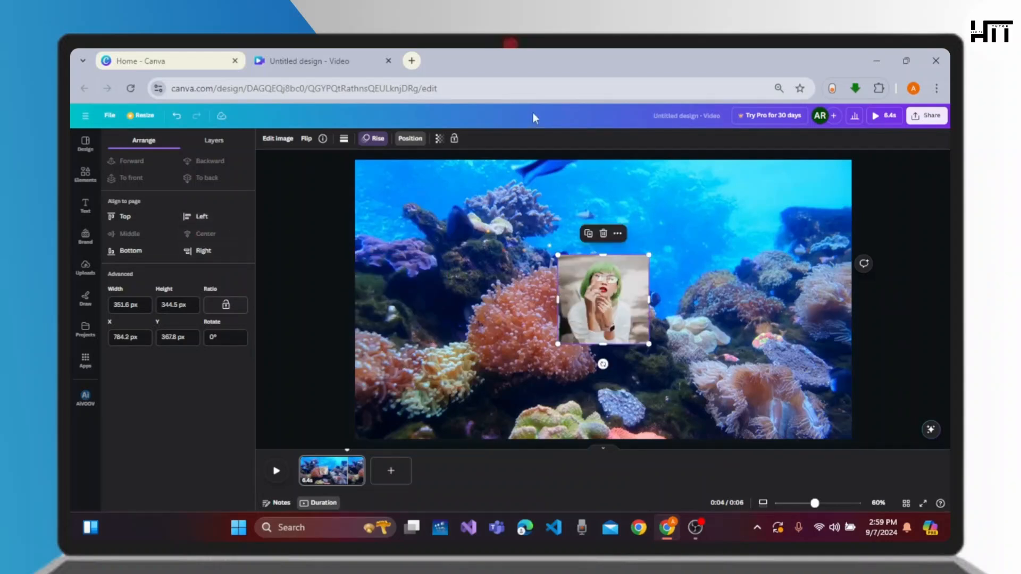
left_click(439, 140)
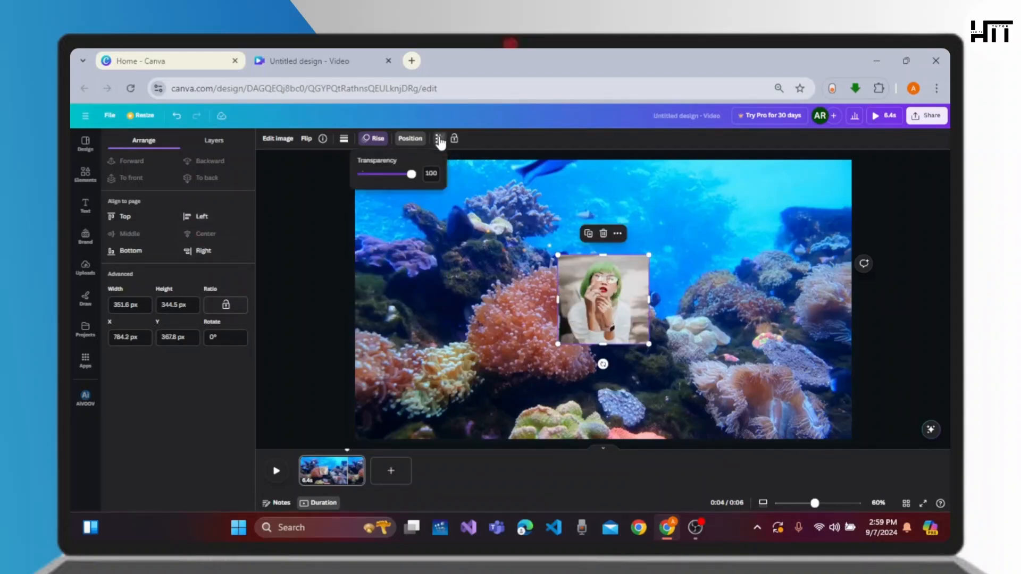
mouse_move(409, 175)
left_mouse_down()
mouse_move(392, 175)
mouse_move(407, 176)
left_mouse_up()
left_click(522, 349)
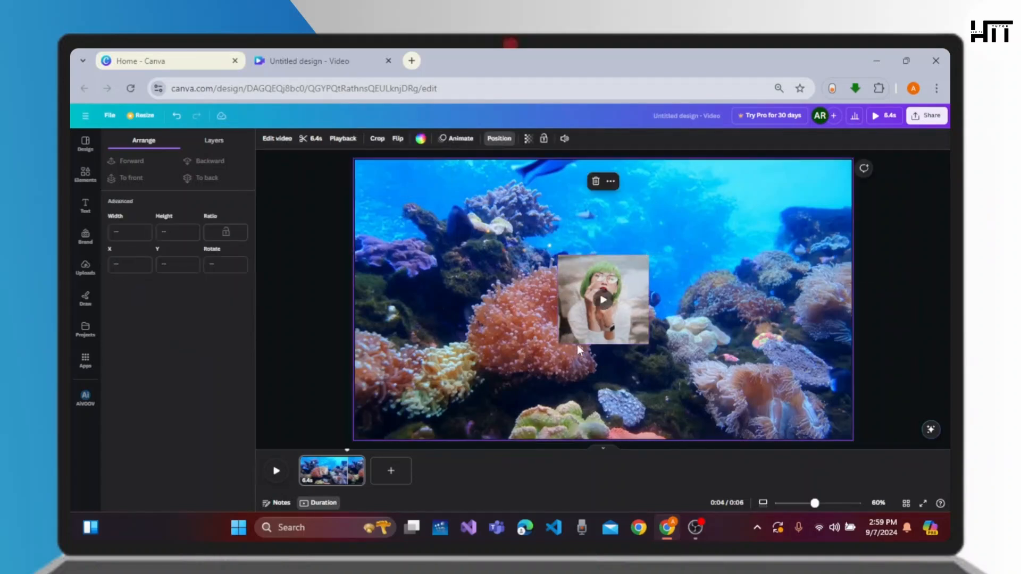
Play the preview and trim the background clip on the timeline to 3.4 s
left_click(602, 301)
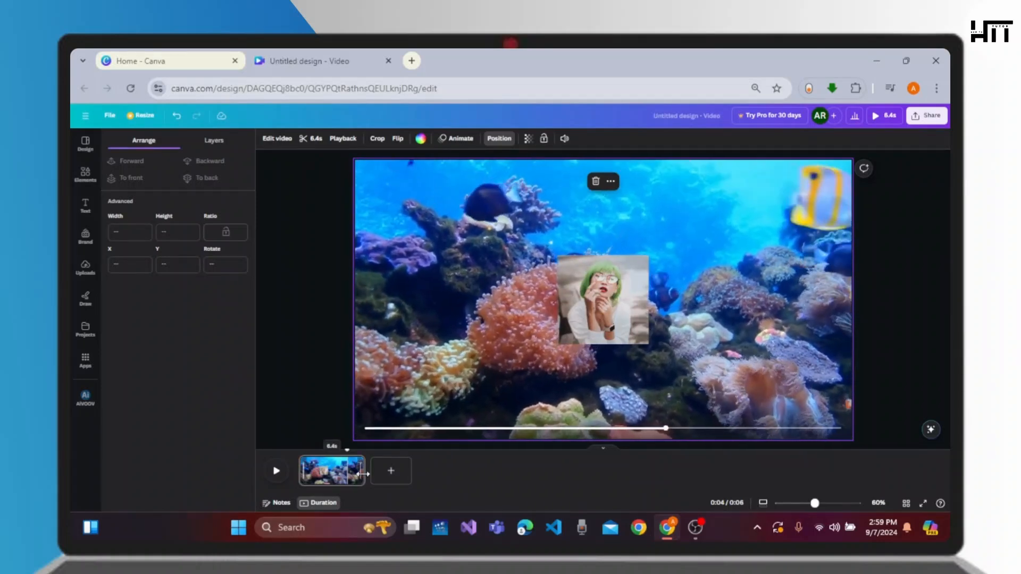
left_click_drag(364, 471, 334, 471)
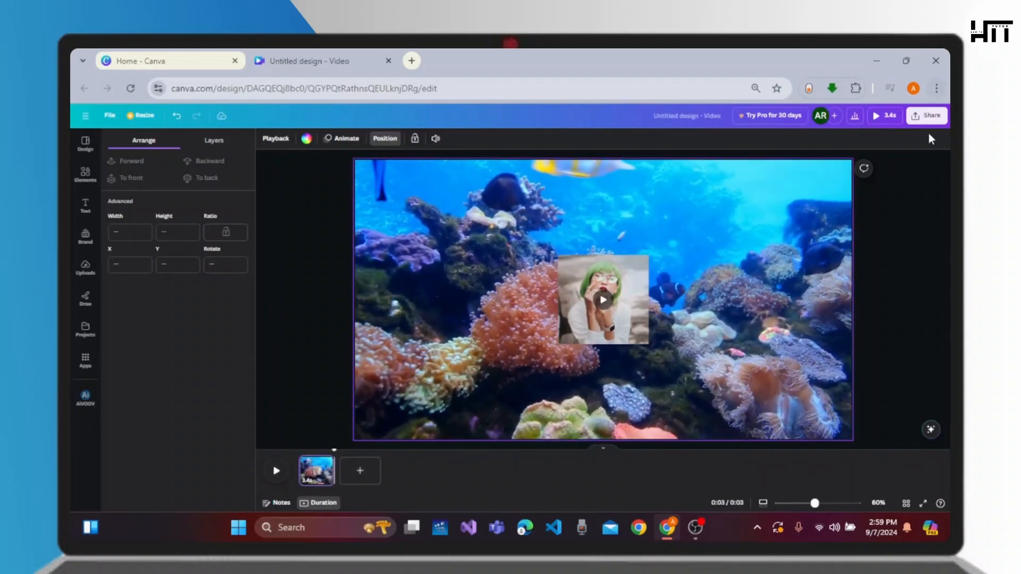
Download the design as a GIF file through the share options
left_click(926, 117)
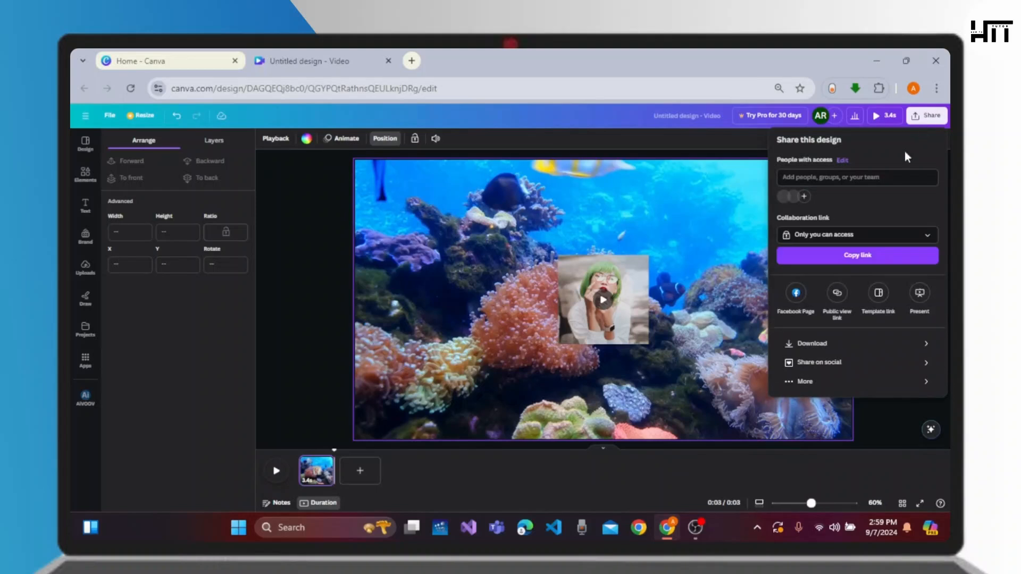
left_click(853, 349)
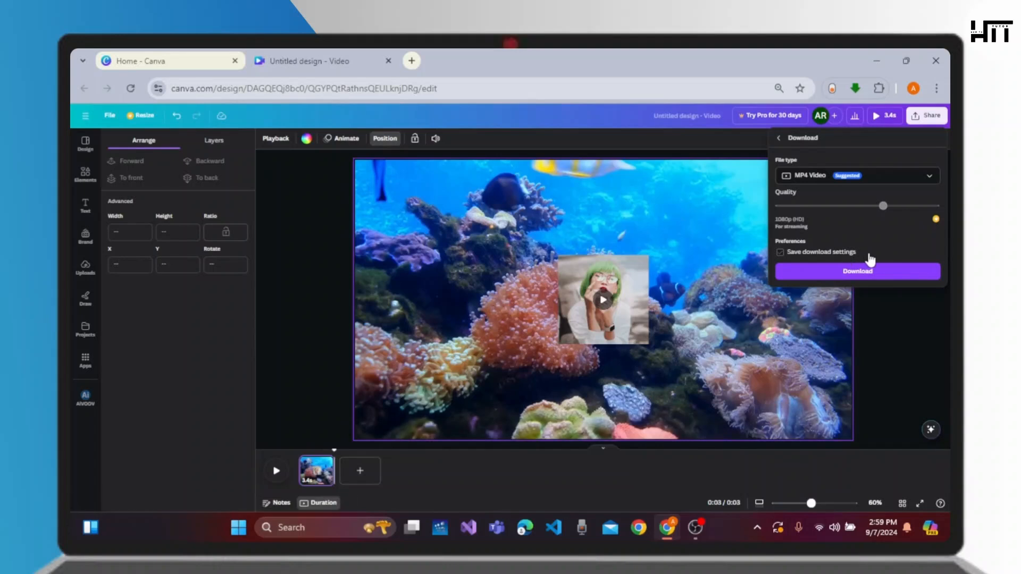
left_click(930, 179)
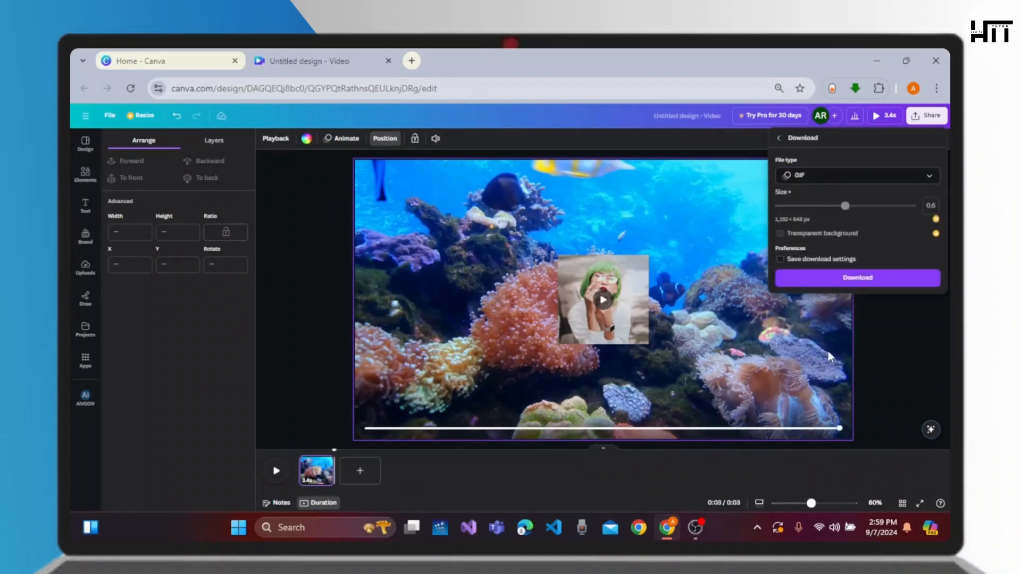
left_click(850, 282)
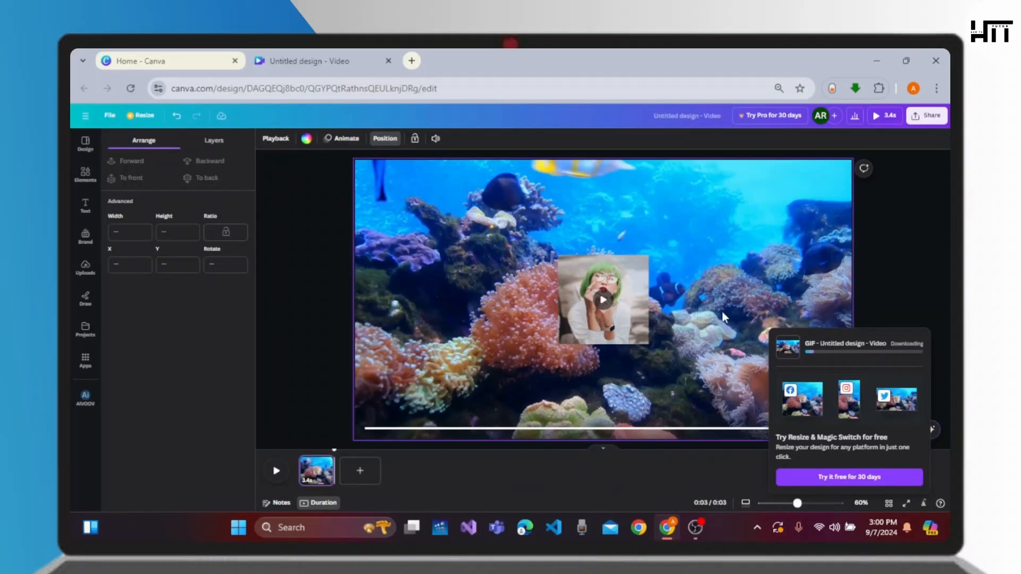
Play the video preview on the canvas to check the animation
left_click(599, 305)
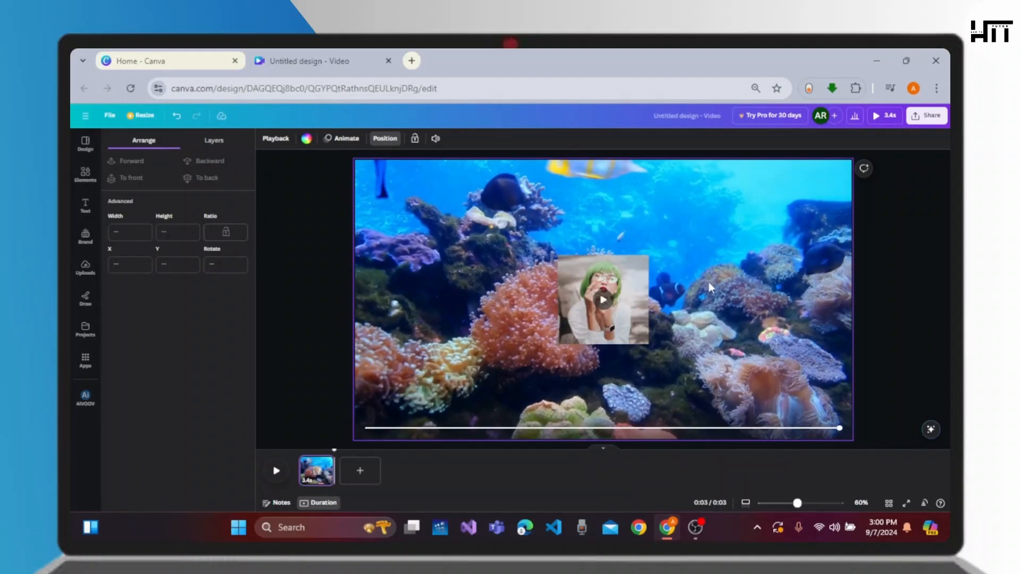
left_click(610, 303)
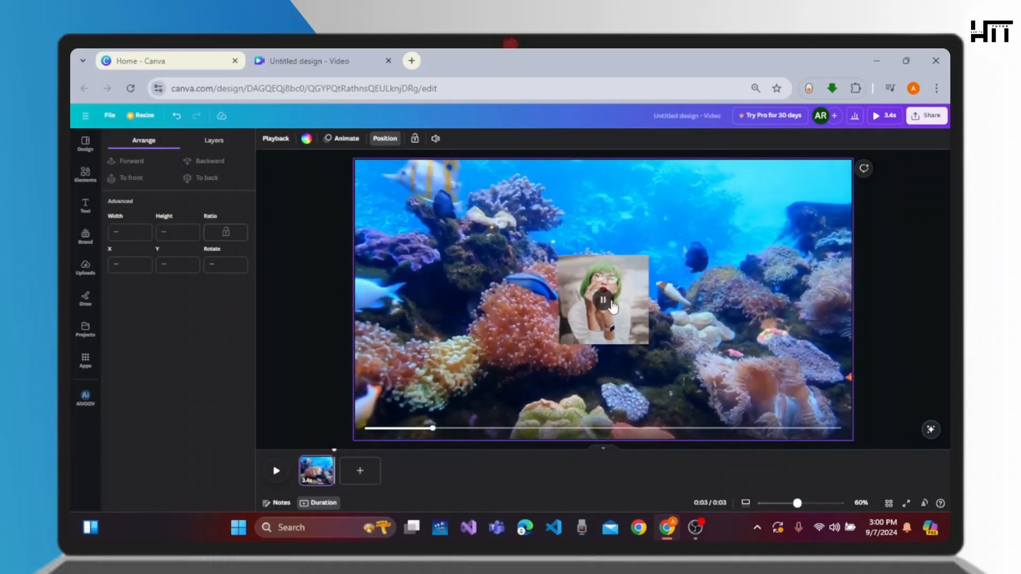